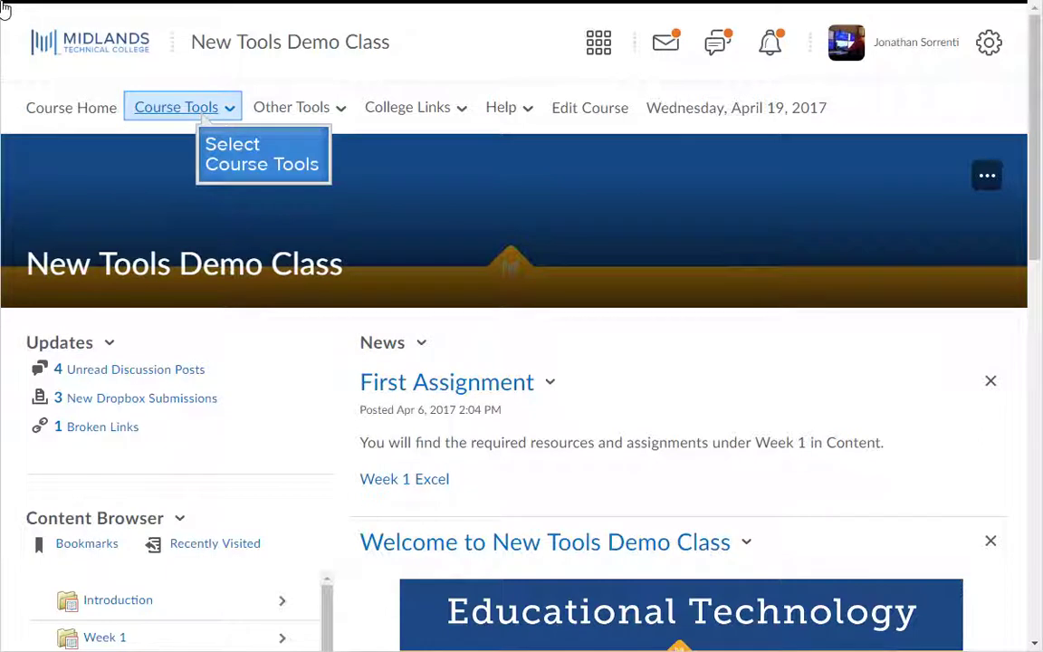
Go to the course's Grades through Course Tools and show the Manage Grades list
left_click(203, 120)
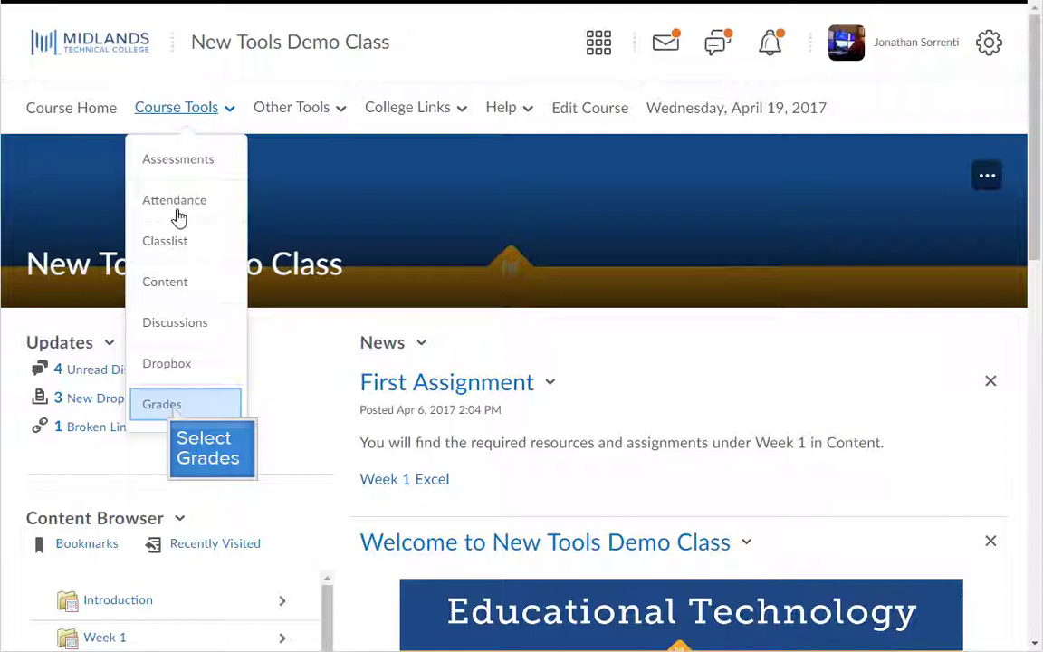
left_click(170, 405)
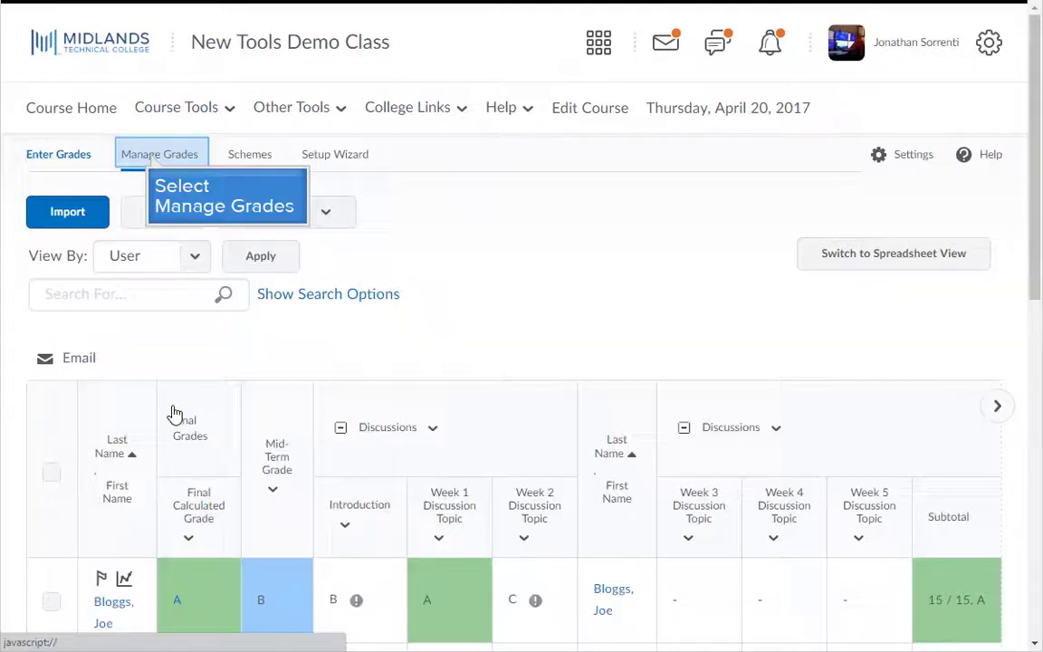
left_click(154, 159)
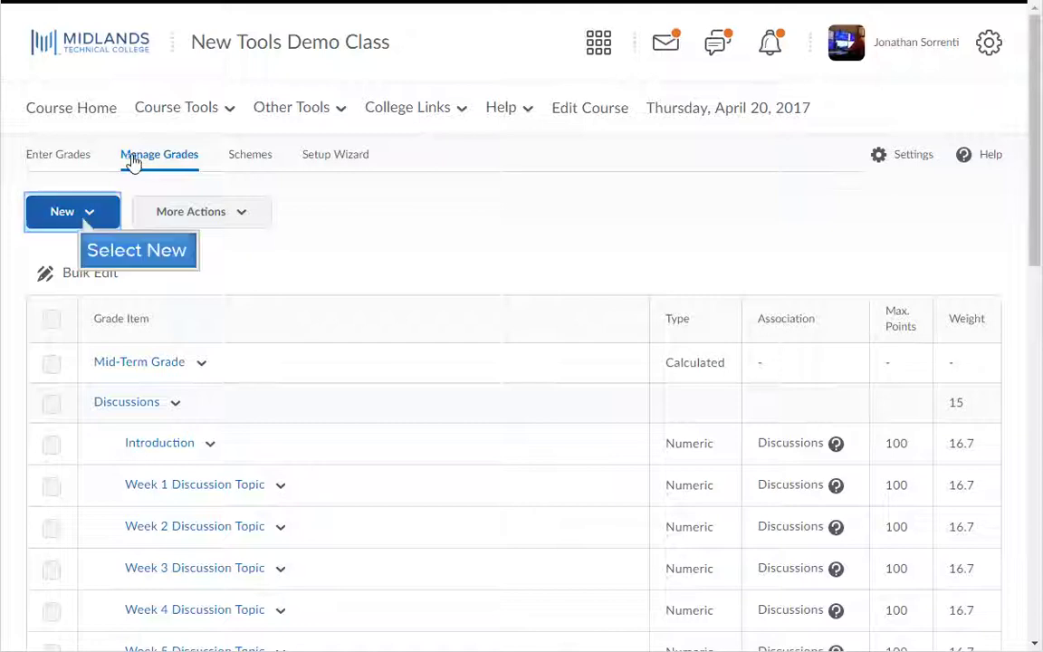
Start a new grade item from the New menu to reach the grade item type choices
left_click(84, 221)
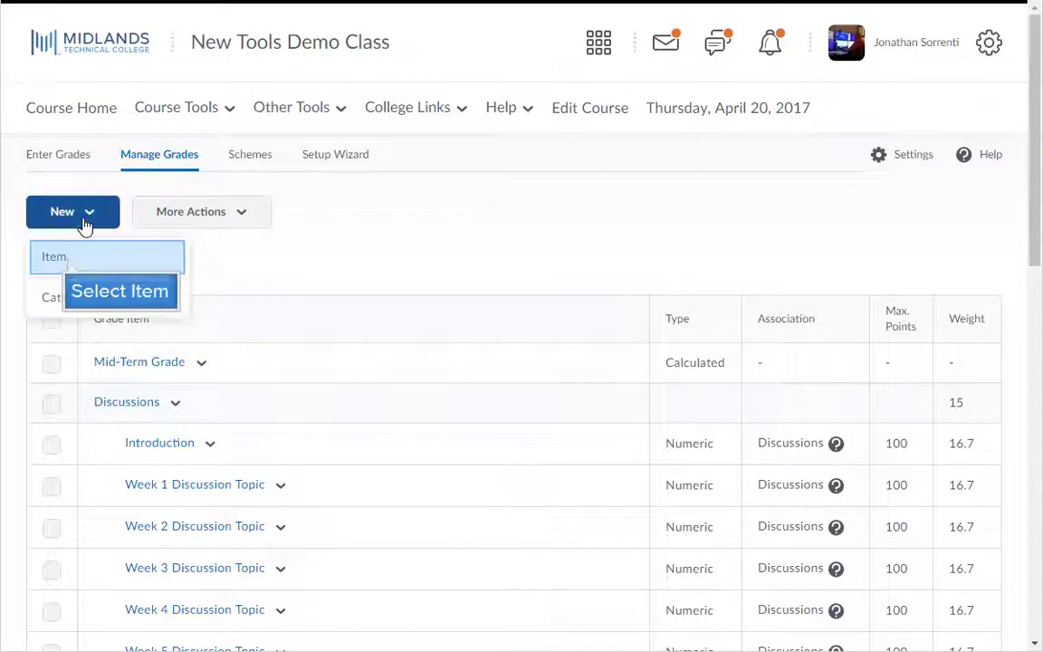
left_click(68, 256)
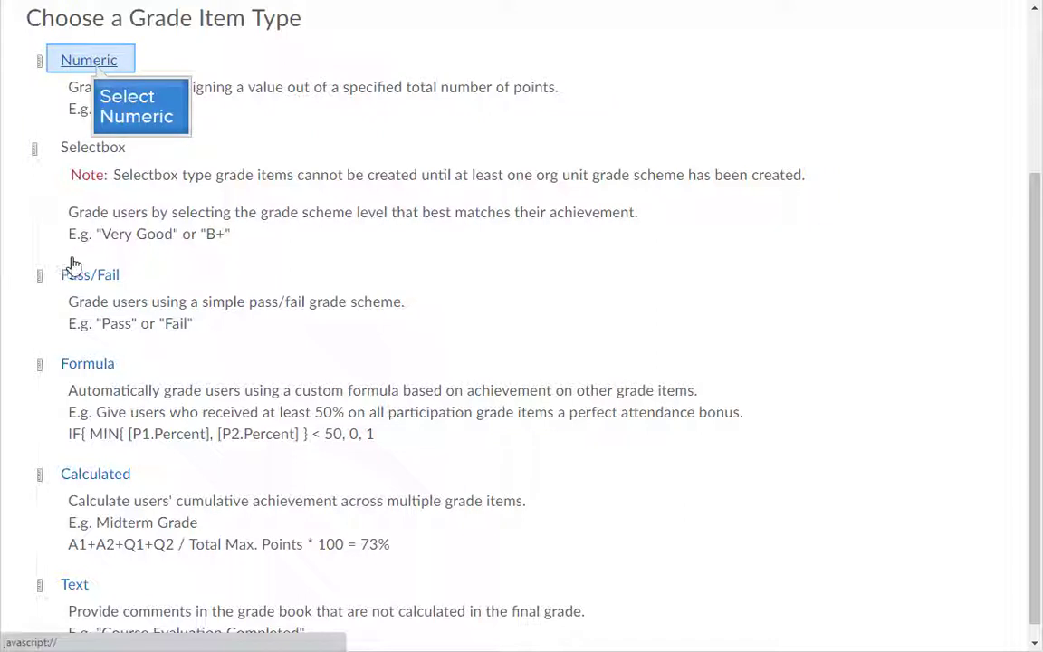
Make the item Numeric, named 'Week 6 Homework' with short name 'HW6'
left_click(89, 61)
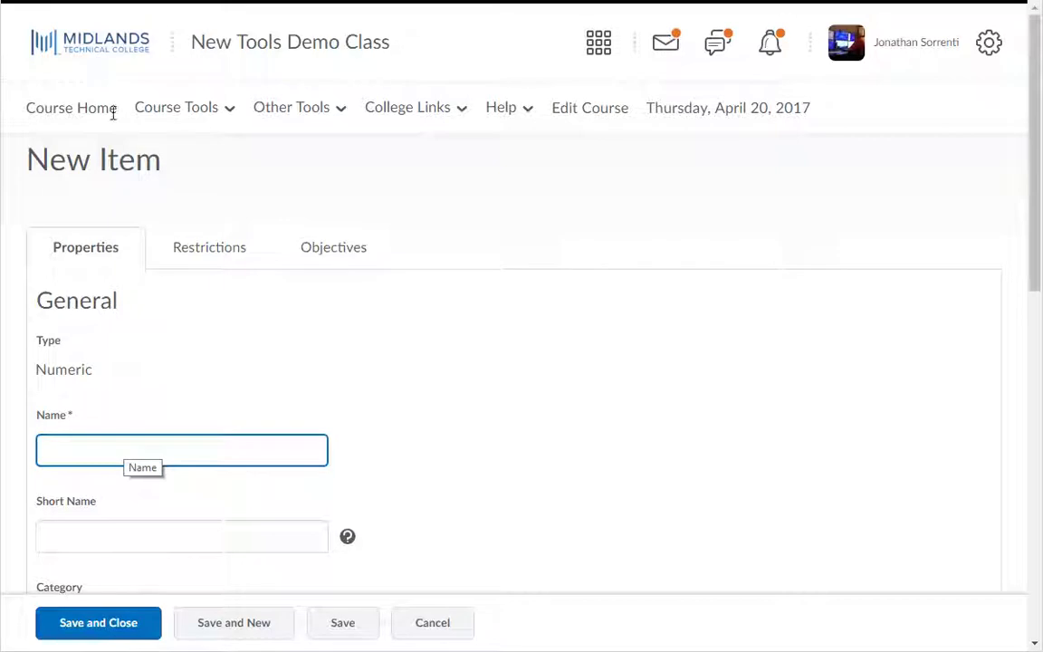
type("Week 6 Homework")
key("Tab")
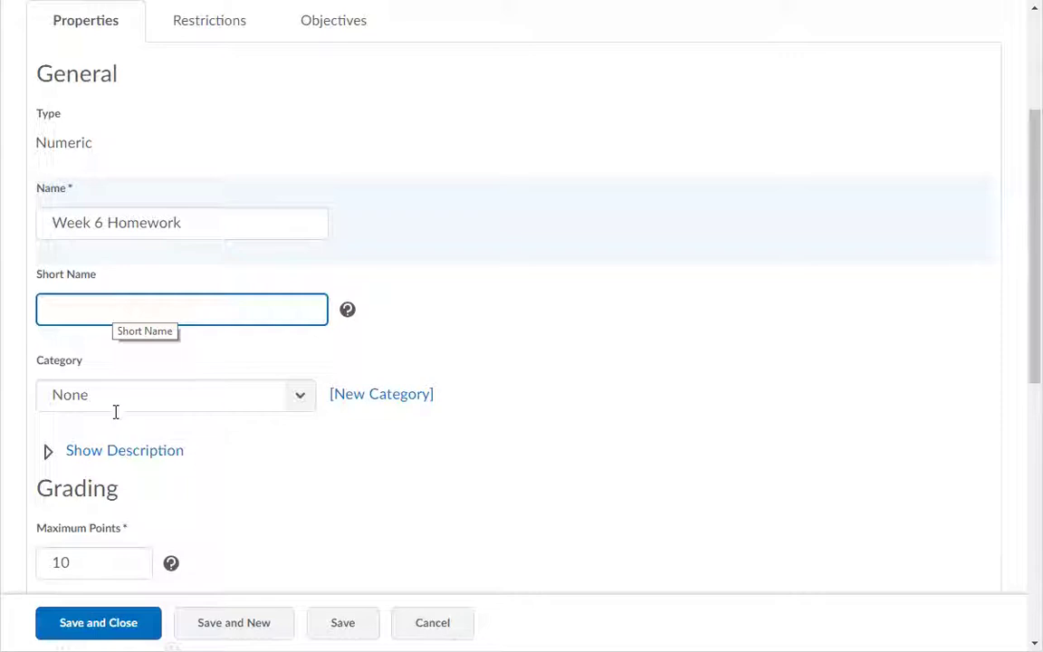
type("HW6")
key("Tab")
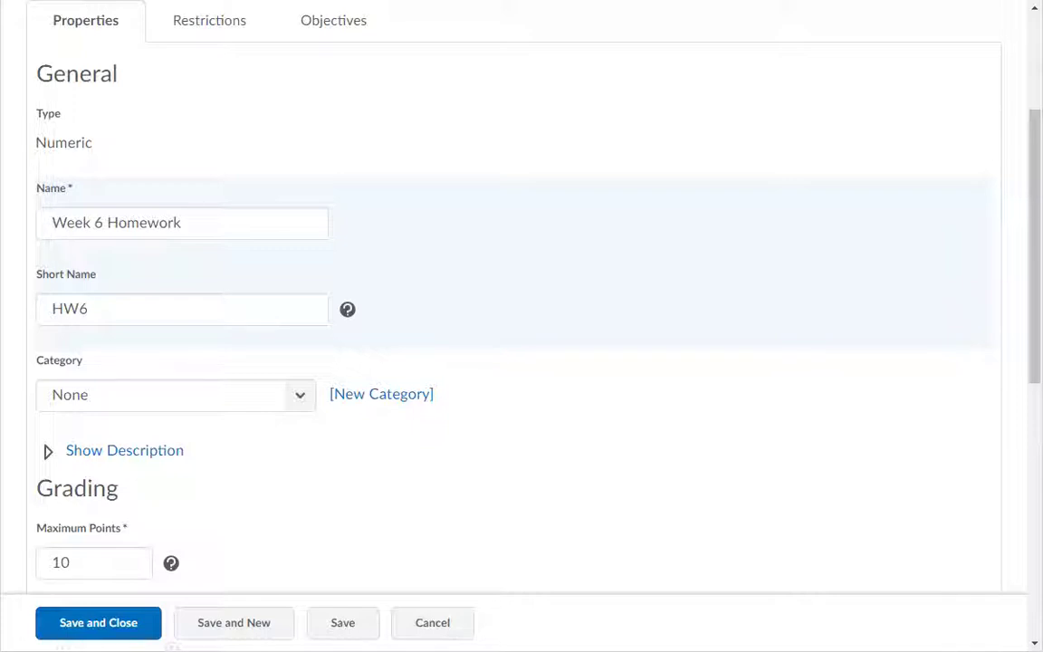
Assign HW6 to the Homework category and raise its maximum points from 10 to 100
scroll(113, 321, "down", 3)
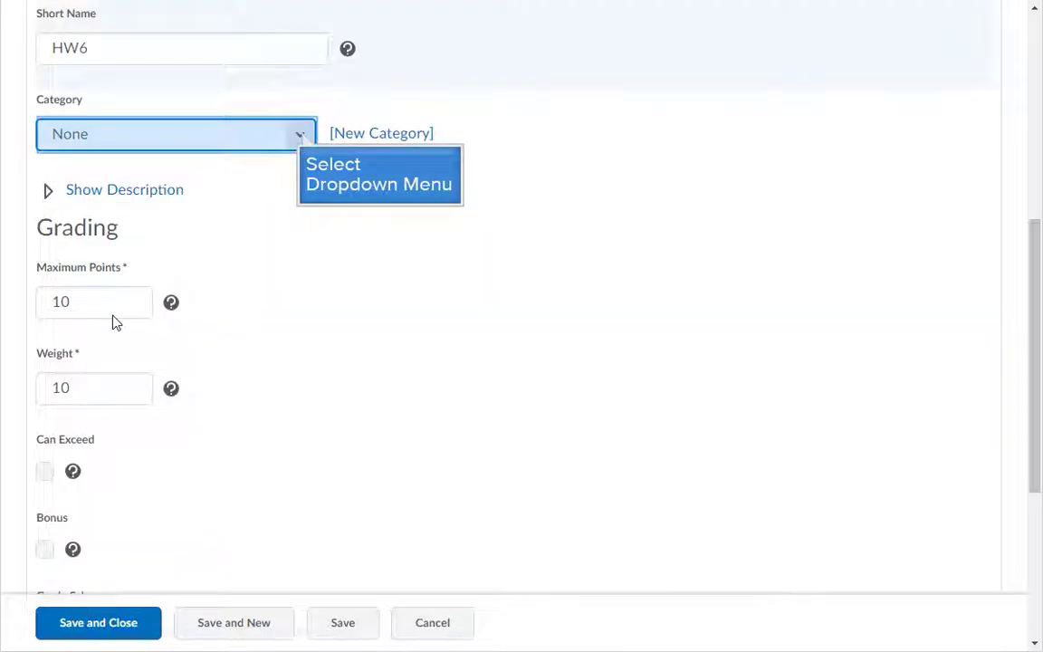
left_click(302, 136)
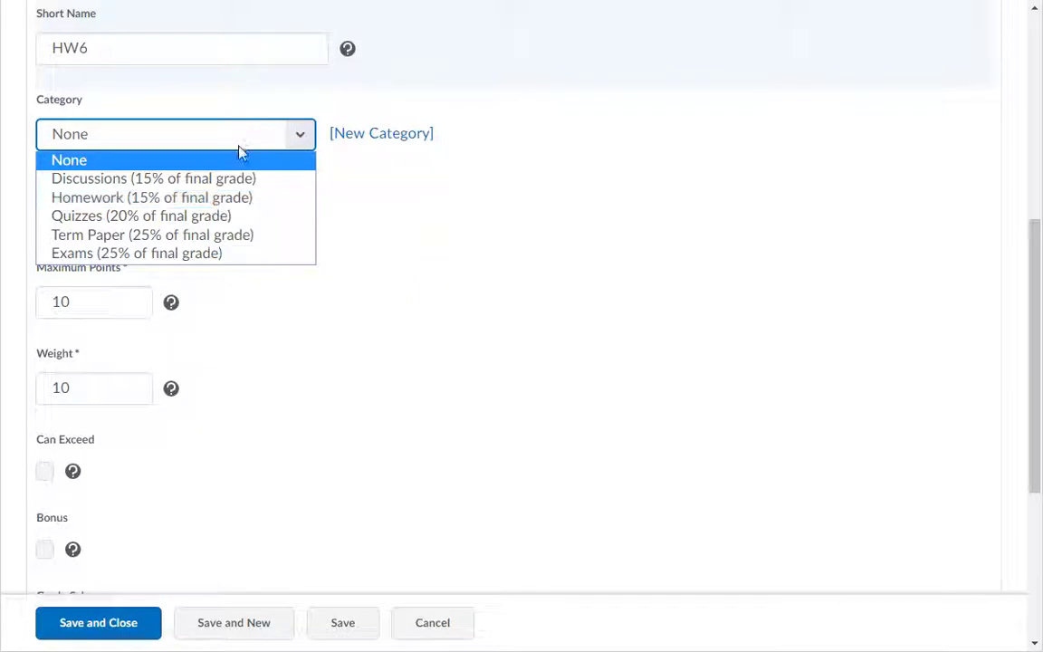
left_click(215, 199)
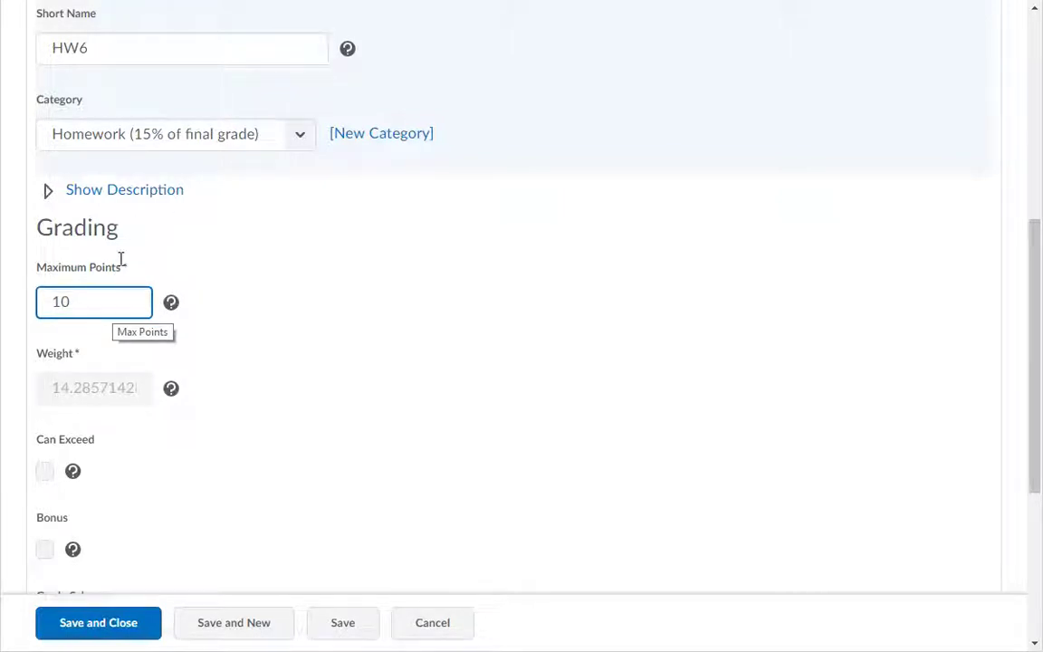
type("0")
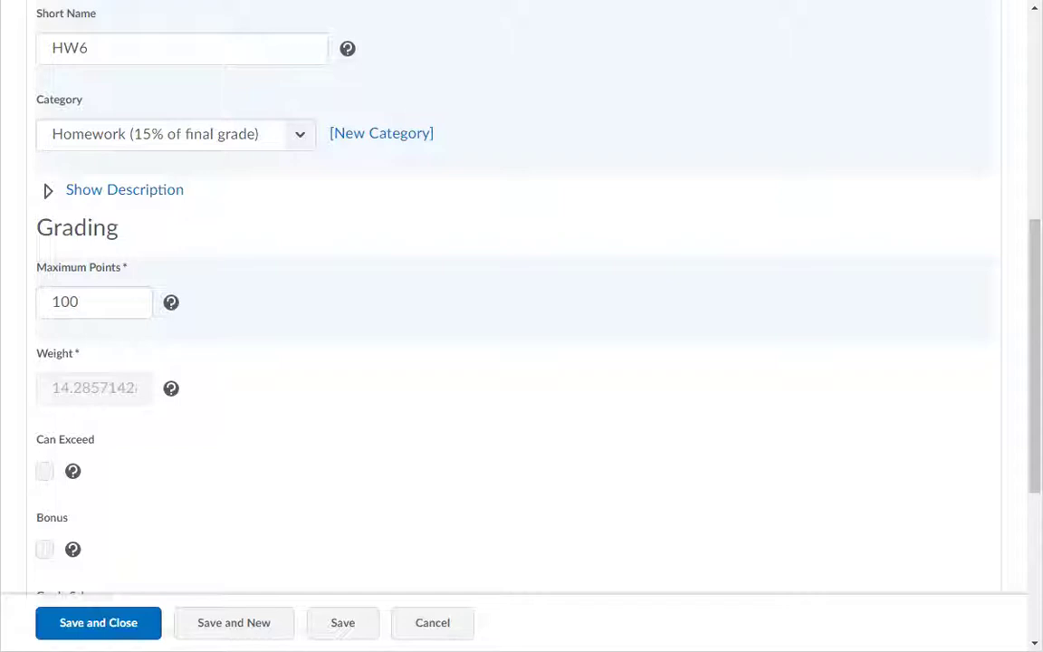
Save and close the Week 6 Homework item, returning to Manage Grades
scroll(115, 317, "down", 2)
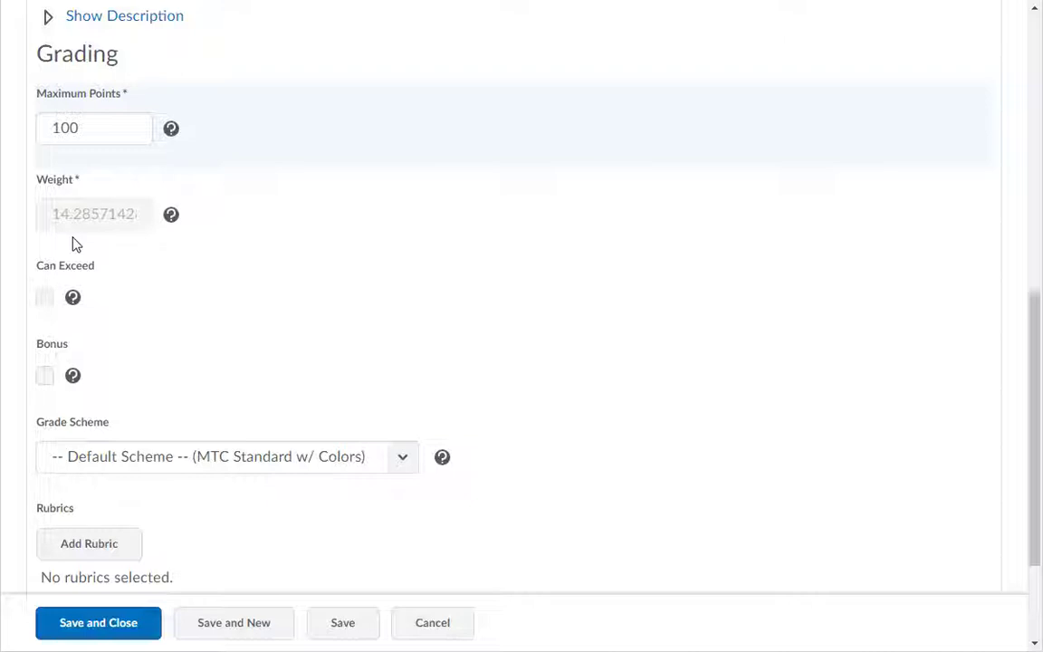
scroll(73, 242, "down", 2)
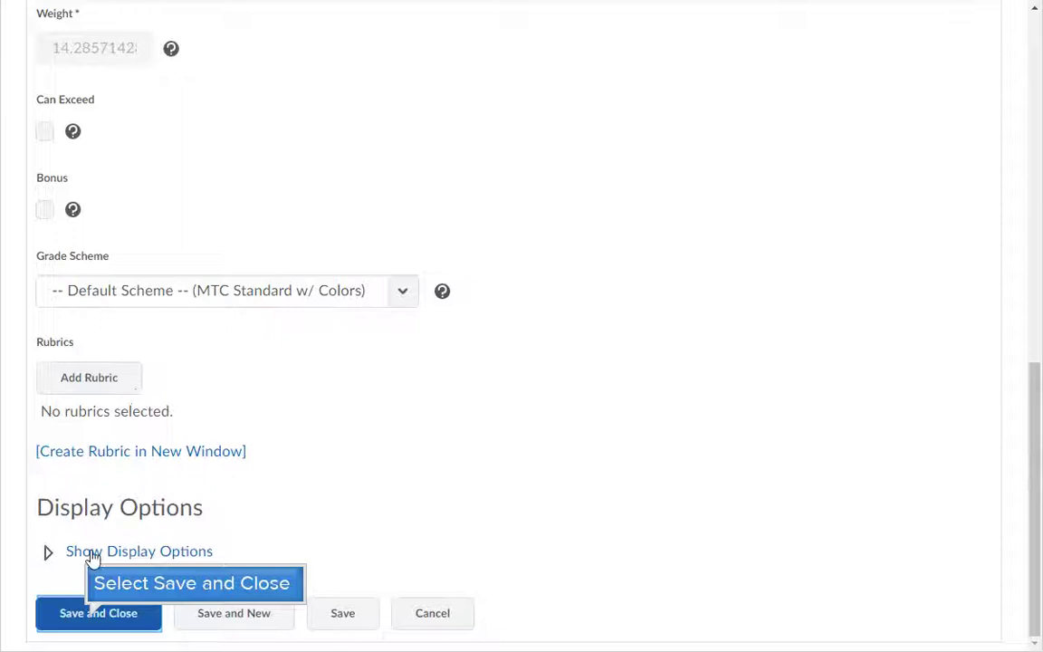
left_click(91, 623)
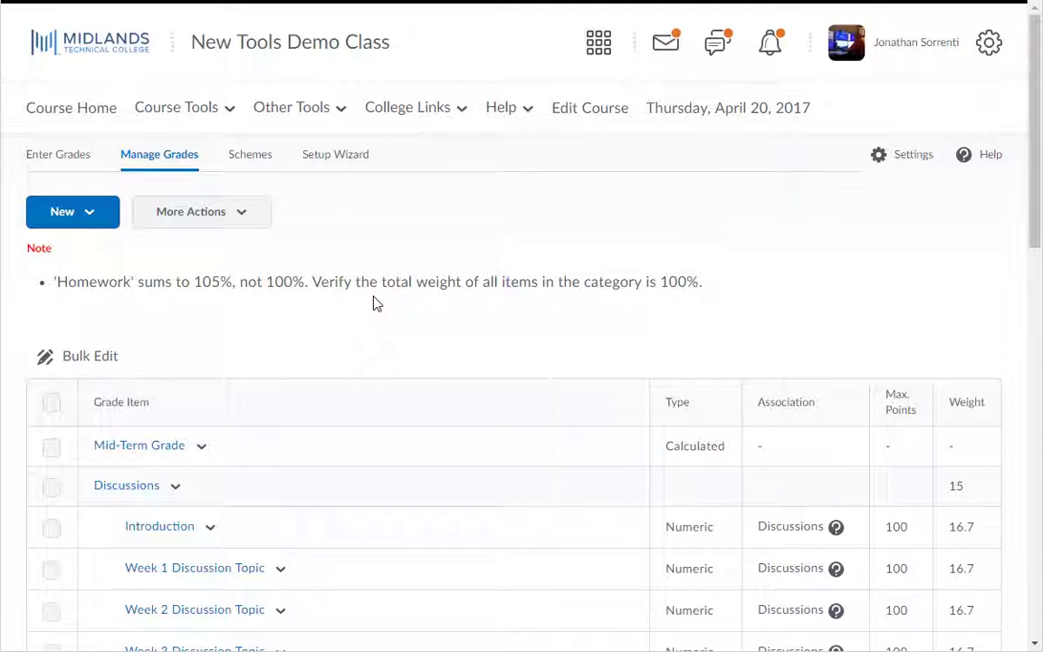
Select Week 1–6 Homework and Project 1 and open them together in Bulk Edit
scroll(377, 303, "down", 5)
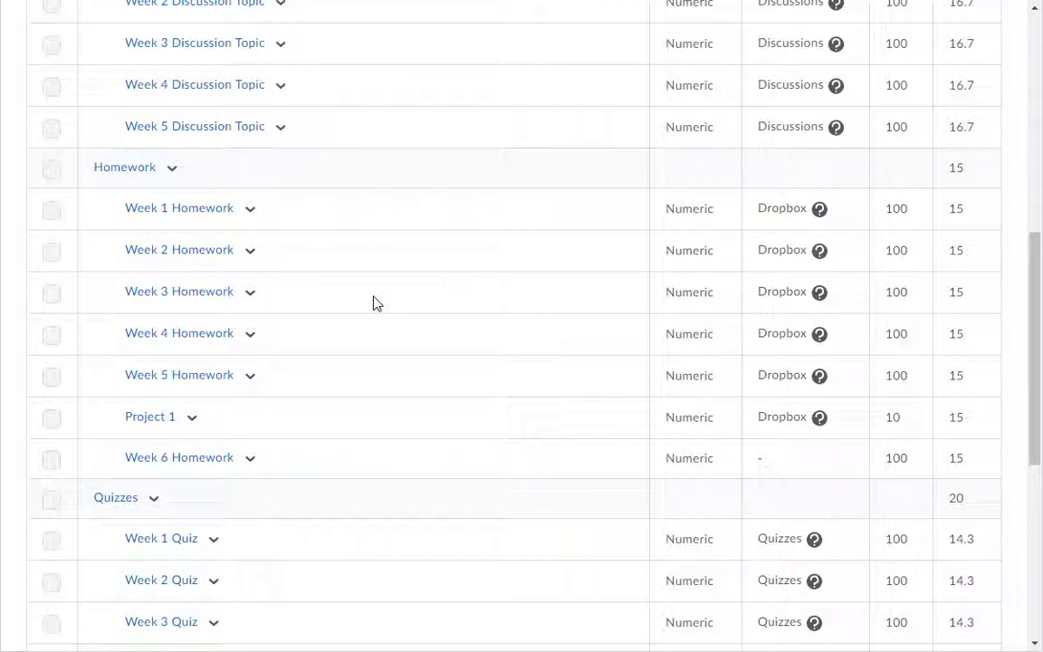
left_click(52, 211)
left_click(52, 250)
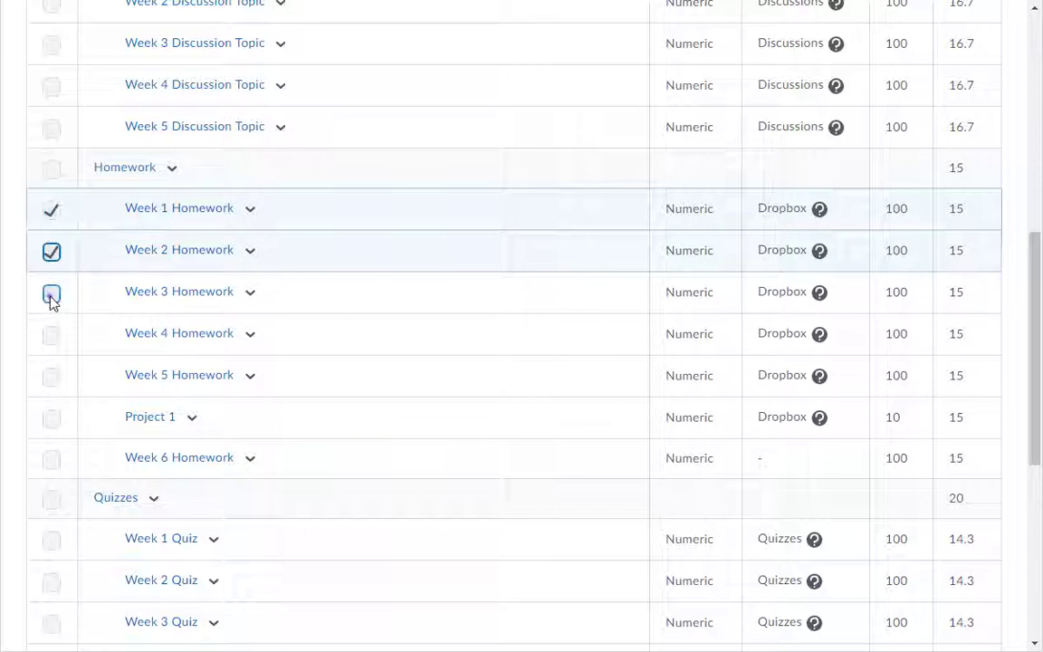
left_click(52, 293)
left_click(52, 335)
left_click(52, 376)
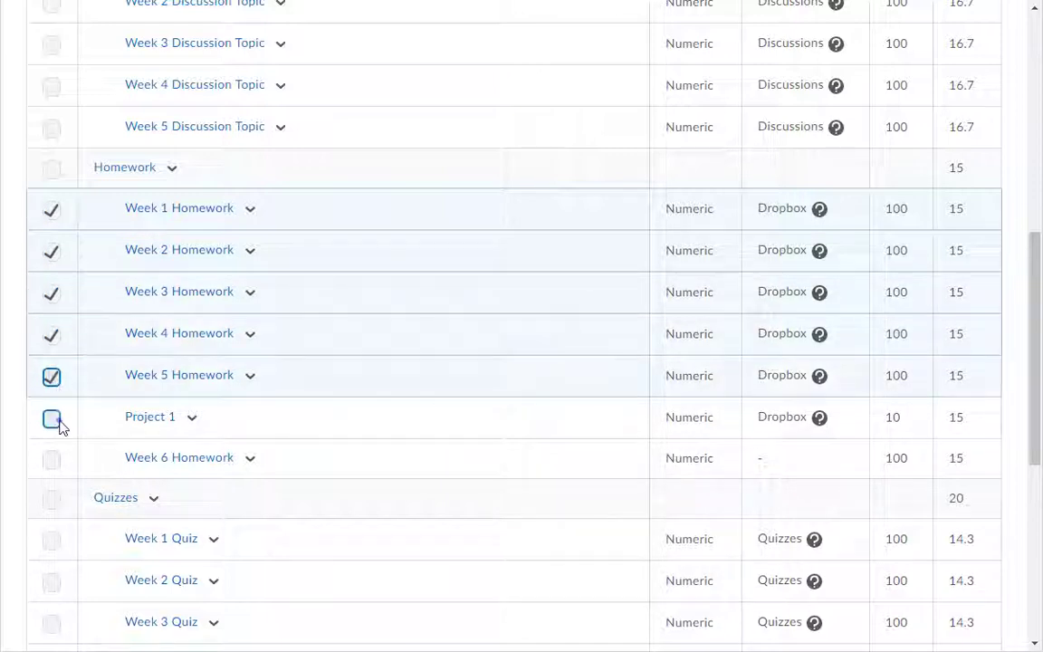
left_click(52, 418)
left_click(51, 461)
scroll(54, 458, "up", 10)
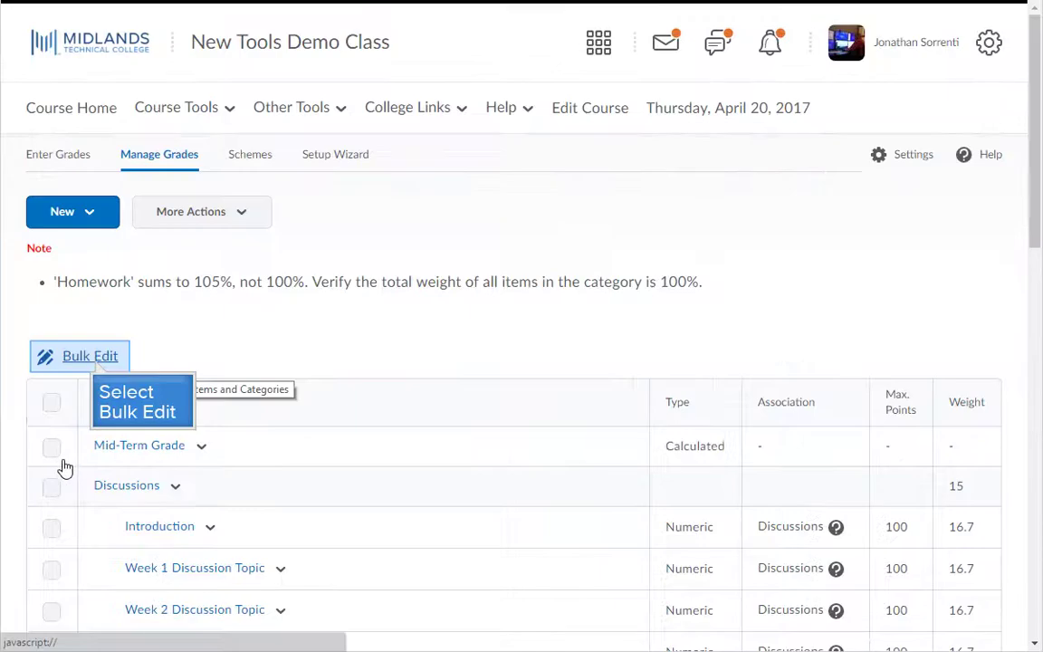
left_click(91, 356)
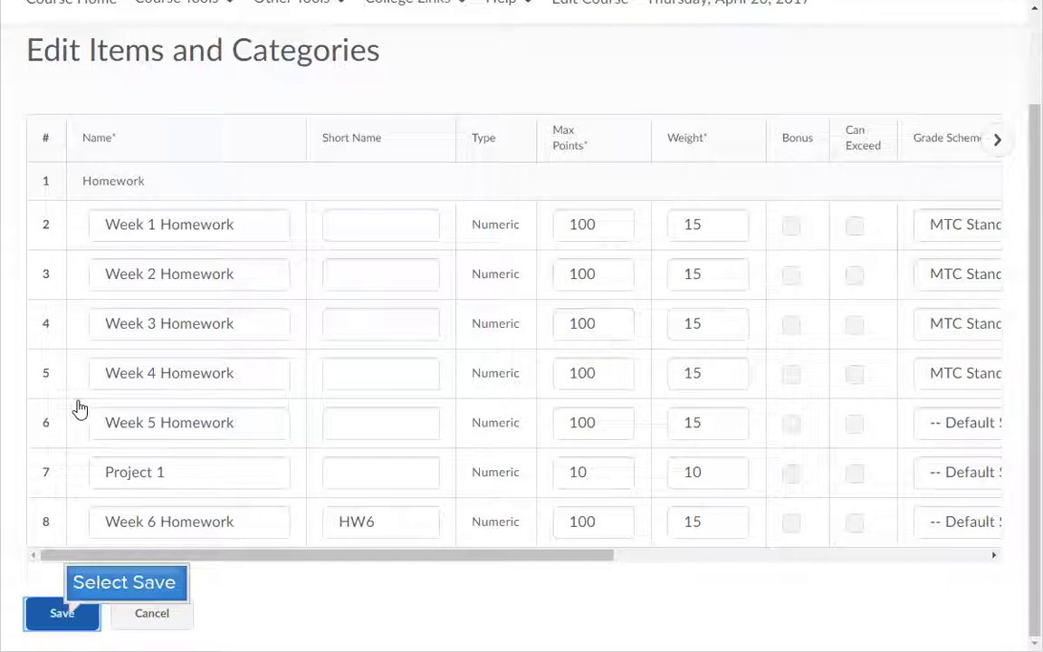
left_click(65, 619)
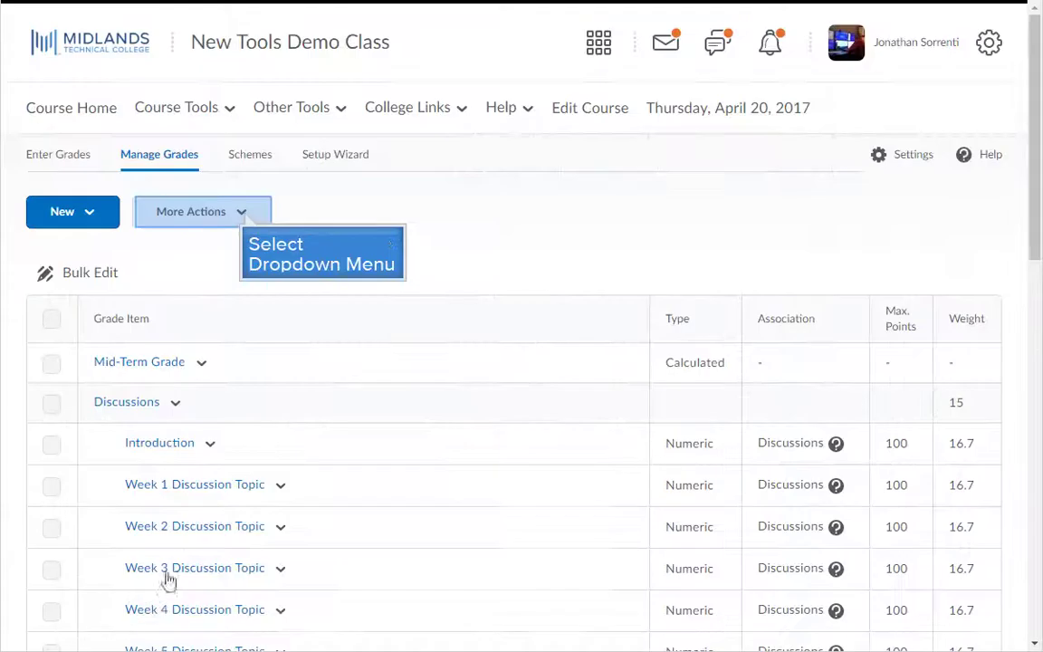
left_click(243, 214)
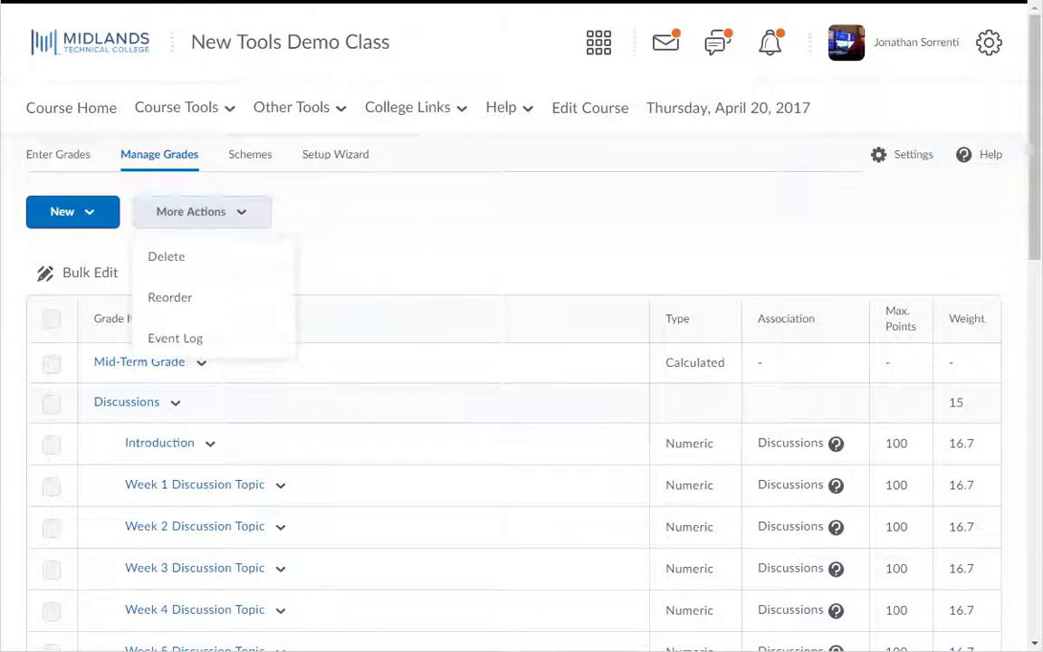